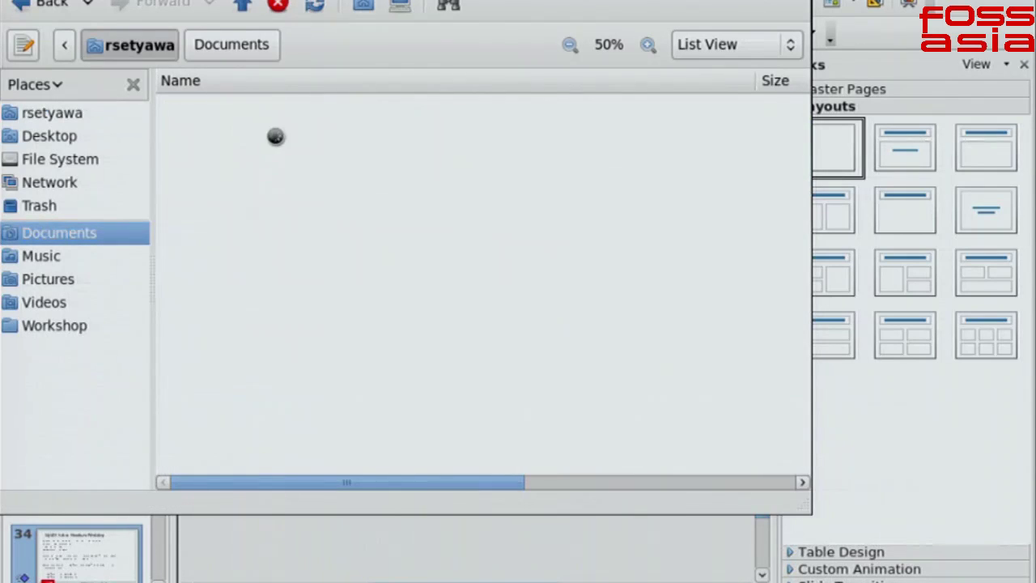
Open the MySQL_fabric_WS.zip archive from the SG 14 Mar 2015 slides folder and view its Apps folder
{"action": "double_click", "coordinate": [236, 110]}
{"action": "double_click", "coordinate": [249, 112]}
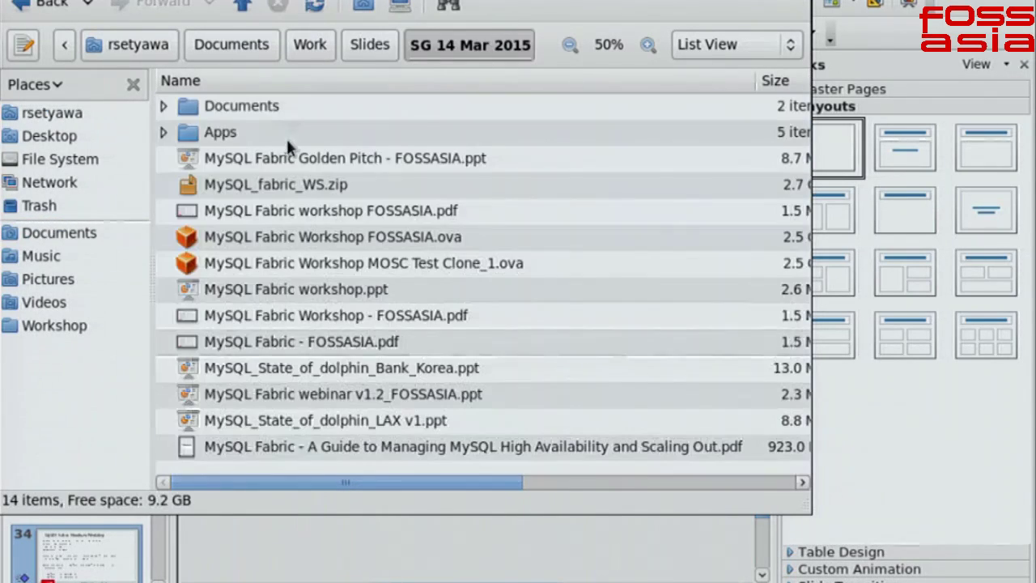
{"action": "left_click", "coordinate": [262, 185]}
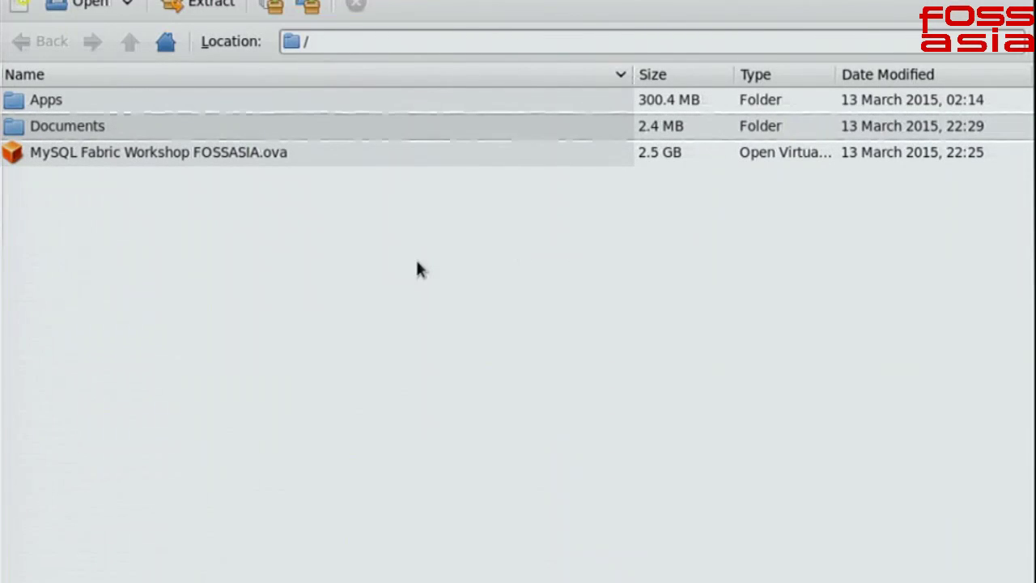
{"action": "double_click", "coordinate": [180, 99]}
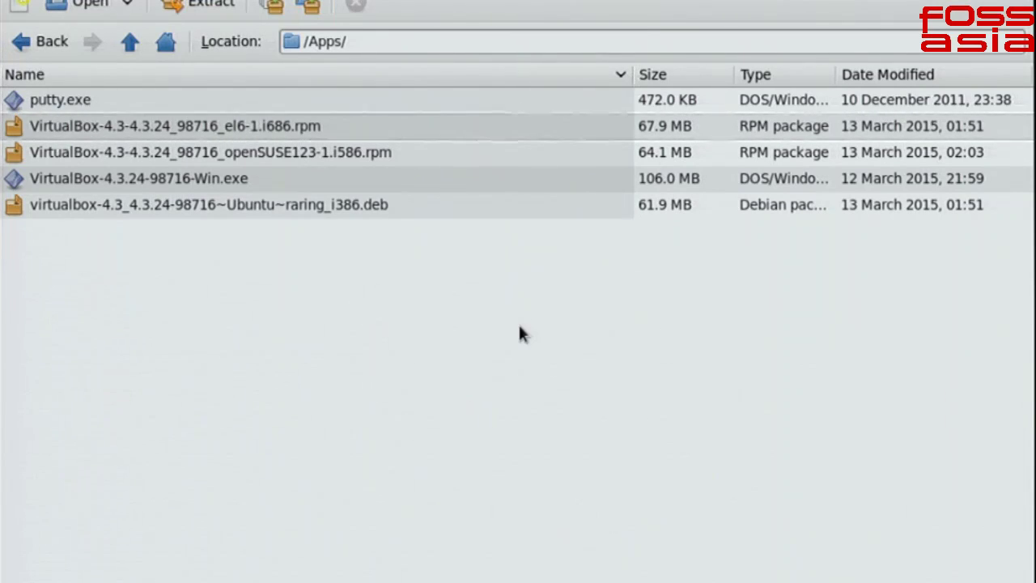
Switch to the Oracle VM VirtualBox Manager window
{"action": "key", "text": "alt+Tab"}
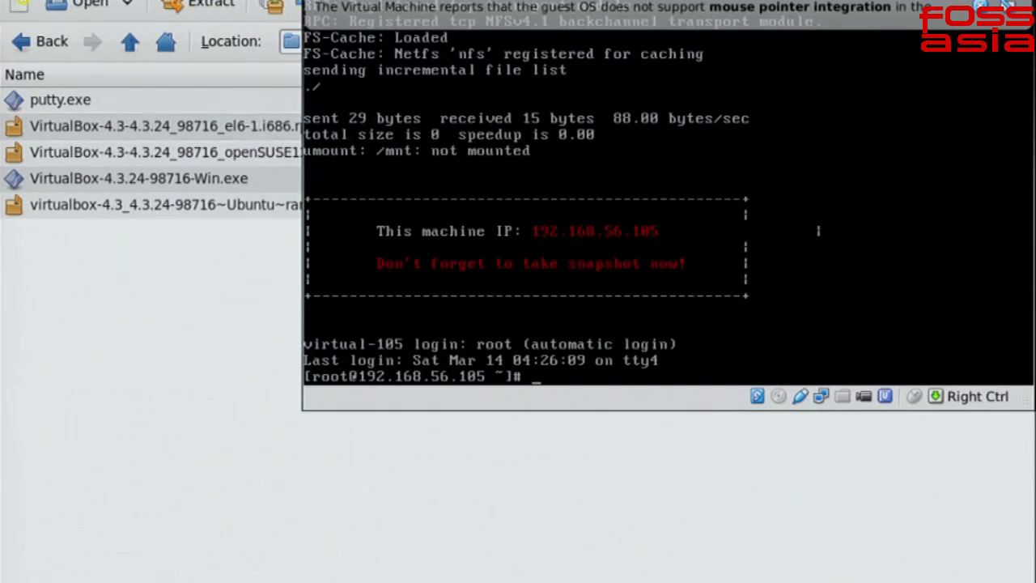
{"action": "key", "text": "alt+Tab"}
{"action": "key", "text": "alt+Tab"}
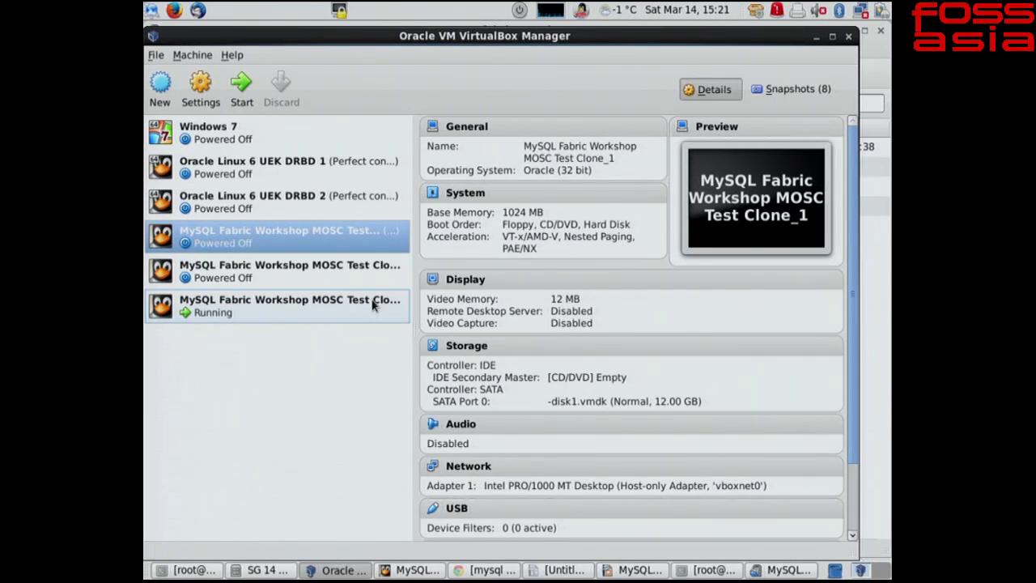
Choose MySQL Fabric Workshop FOSSASIA.ova from Documents/Work/Slides/SG 14 Mar 2015 as the virtual appliance to import
{"action": "left_click", "coordinate": [156, 55]}
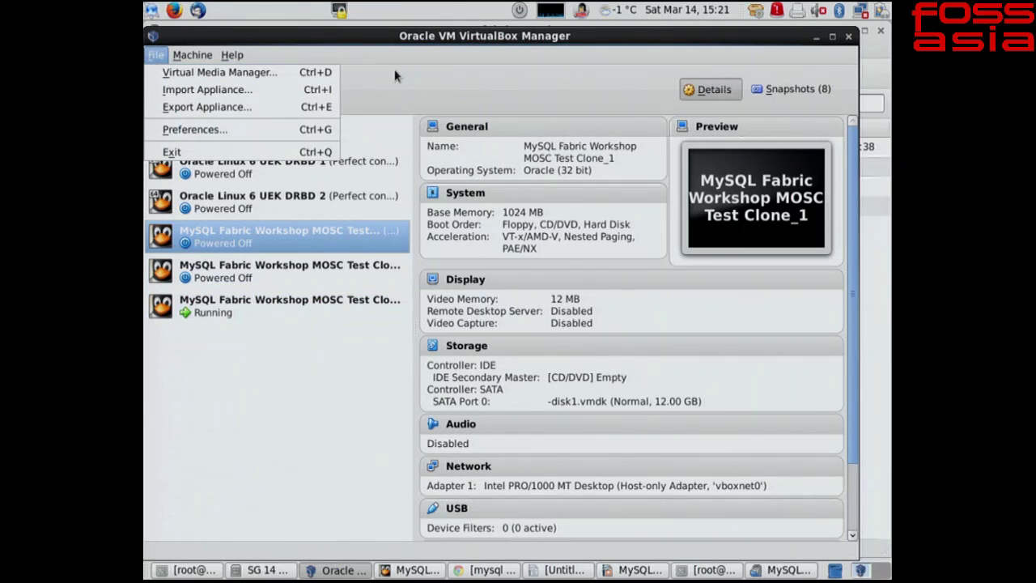
{"action": "left_click", "coordinate": [267, 94]}
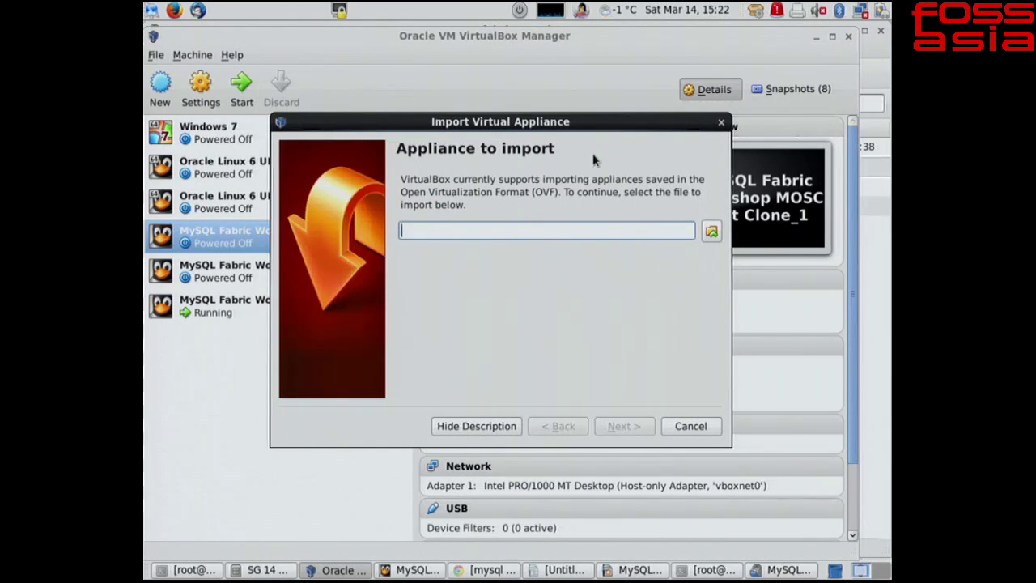
{"action": "left_click", "coordinate": [711, 233]}
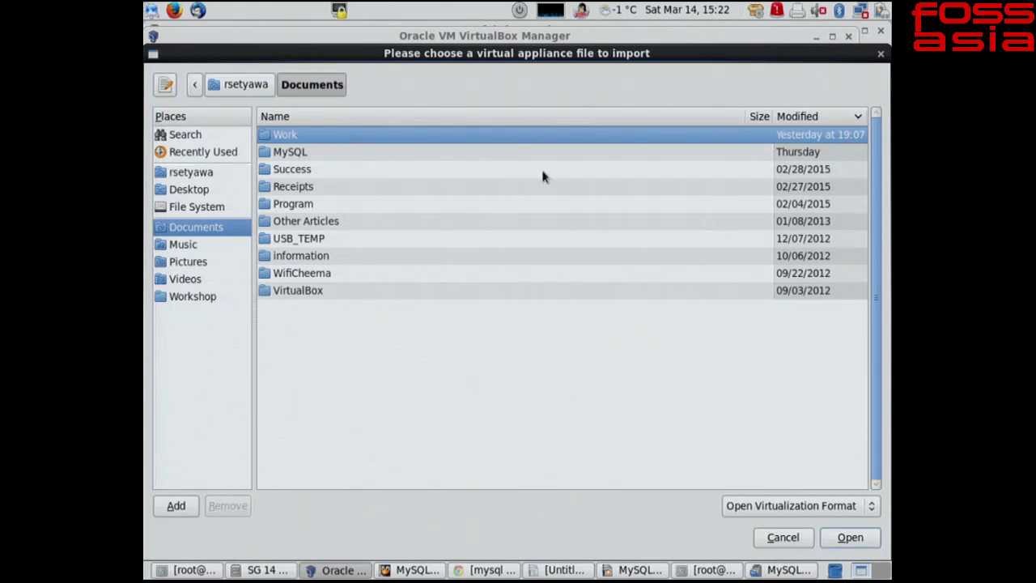
{"action": "double_click", "coordinate": [463, 138]}
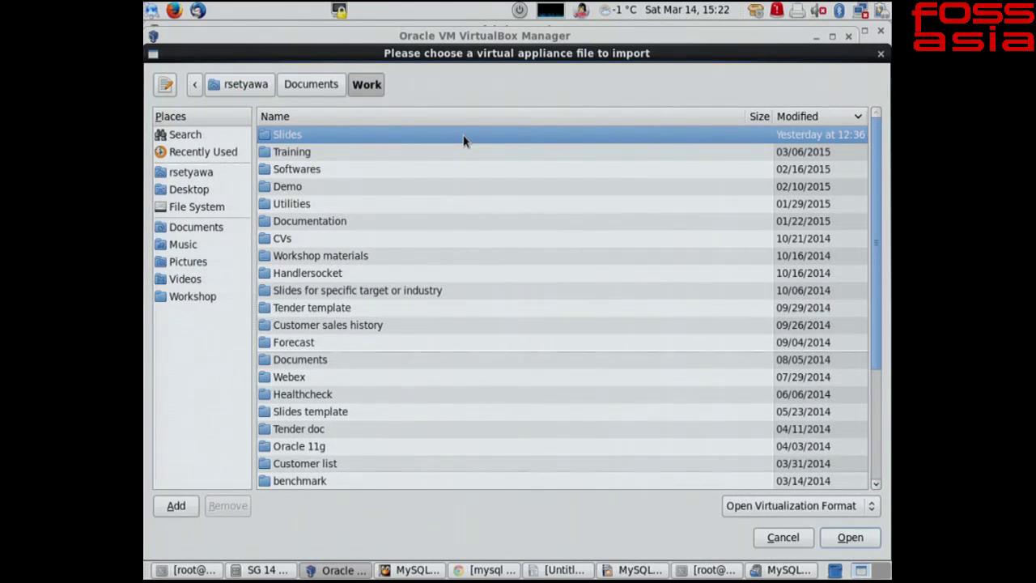
{"action": "double_click", "coordinate": [463, 137]}
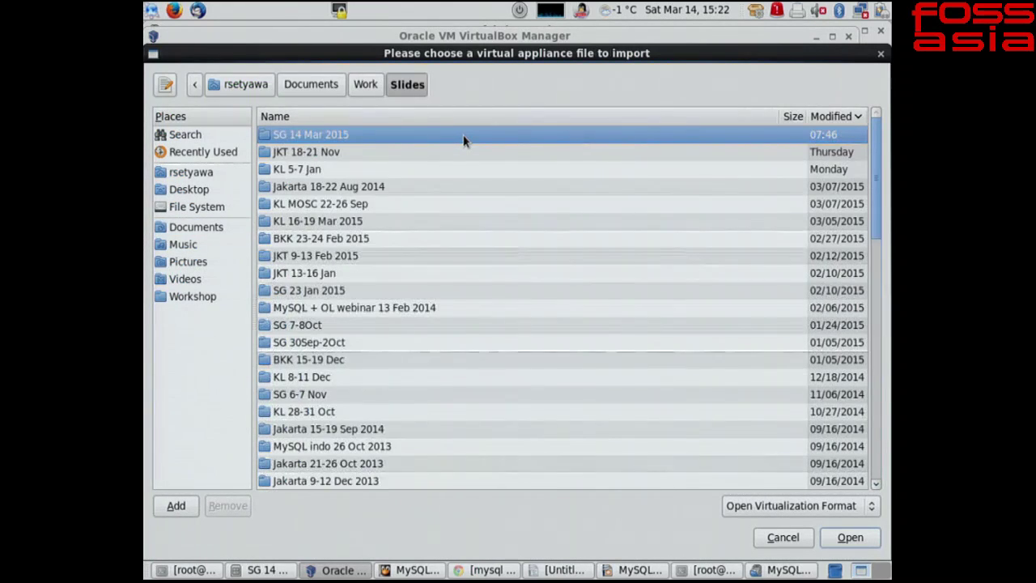
{"action": "double_click", "coordinate": [464, 140]}
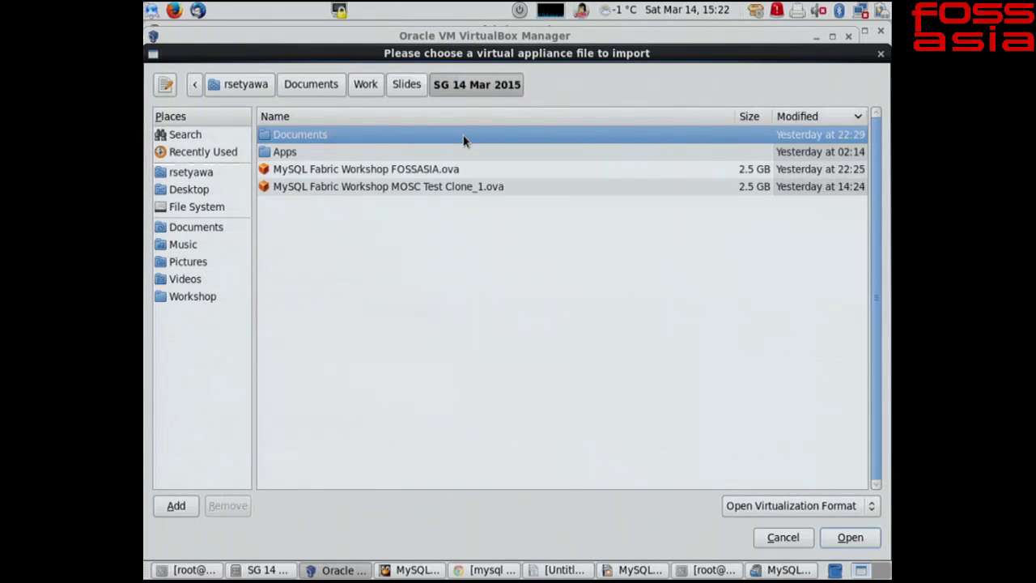
{"action": "left_click", "coordinate": [437, 174]}
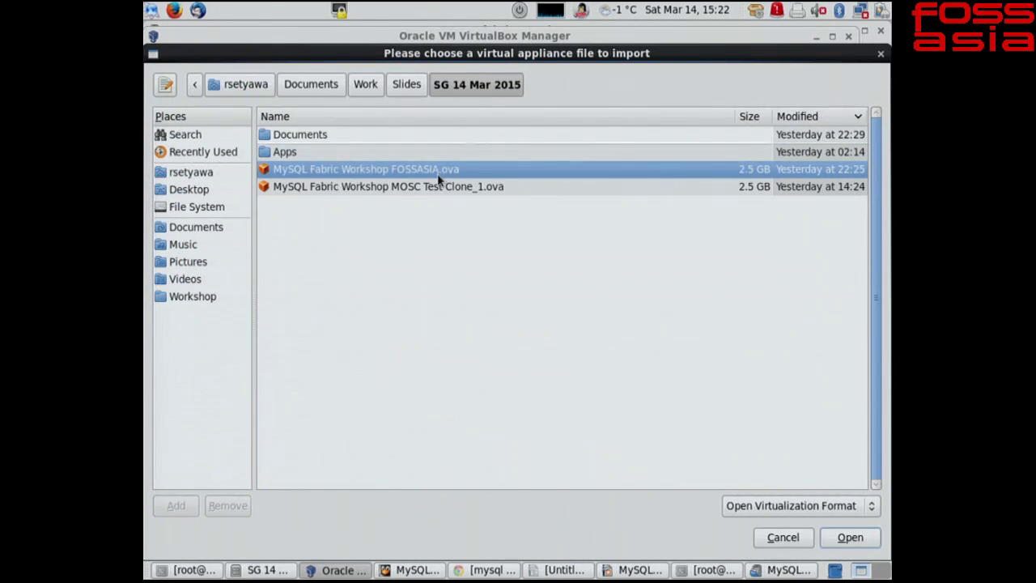
{"action": "left_click", "coordinate": [848, 537]}
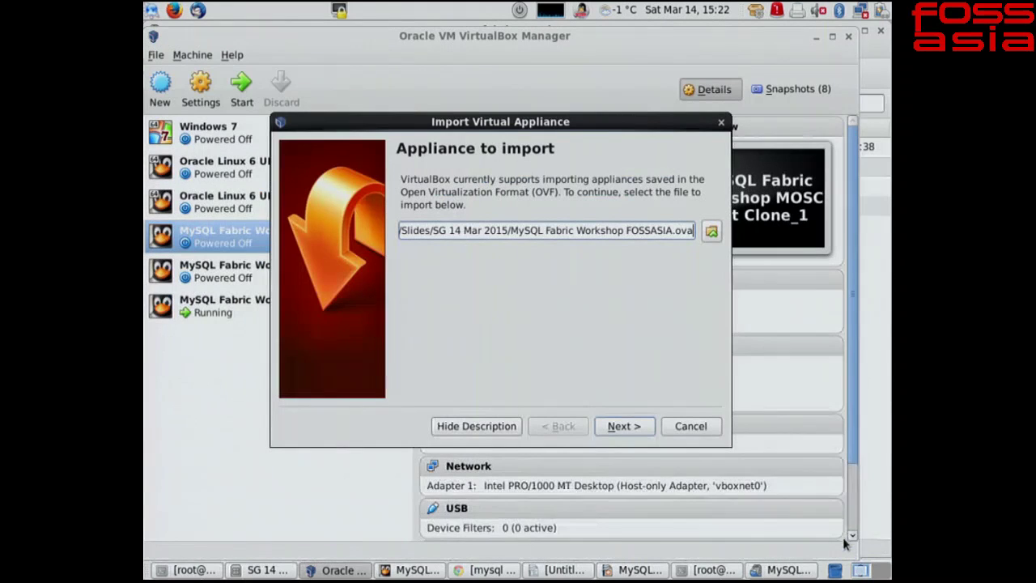
Enable reinitializing the MAC address of all network cards in the appliance settings, and cancel the import
{"action": "left_click", "coordinate": [629, 426]}
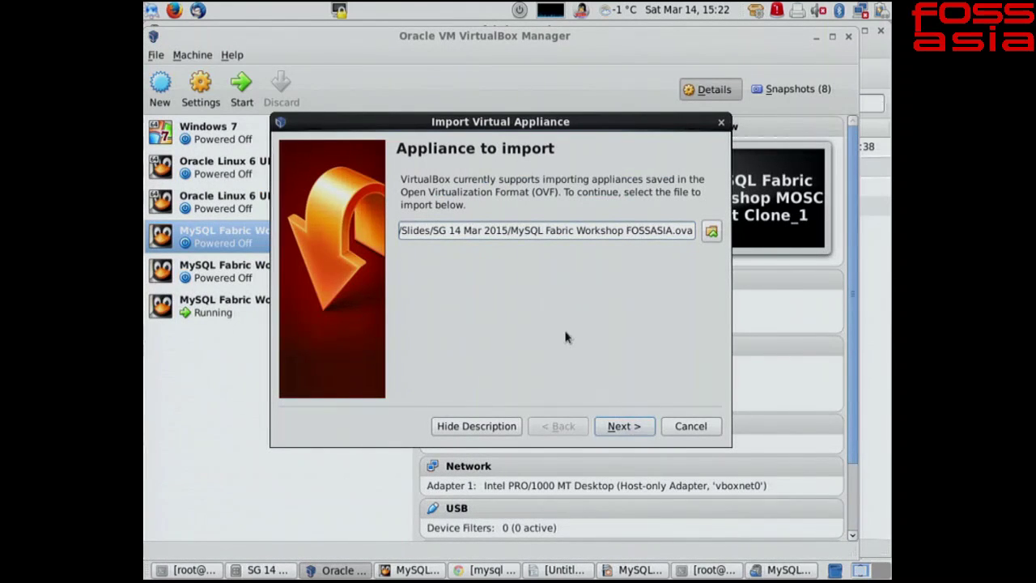
{"action": "left_click", "coordinate": [457, 393]}
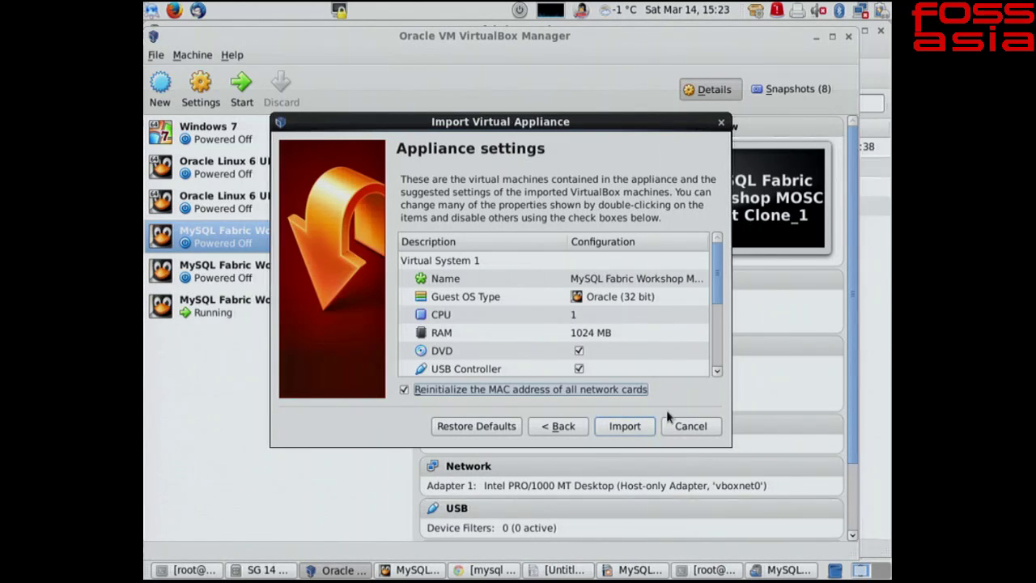
{"action": "left_click", "coordinate": [690, 425]}
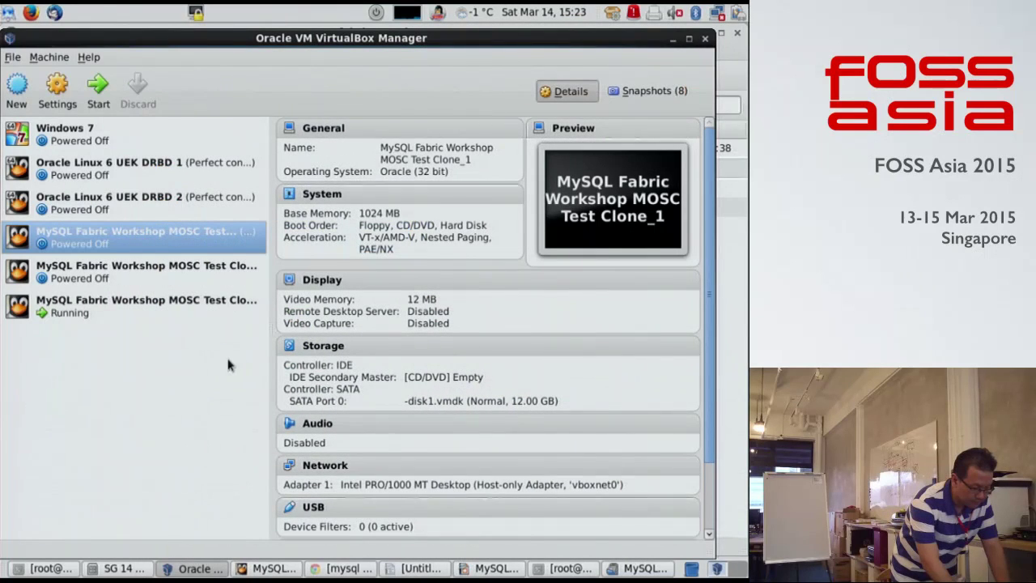
Examine the machine commands available for the running MySQL Fabric clone and for the powered-off MOSC Test Clone_1_1
{"action": "left_click", "coordinate": [148, 303]}
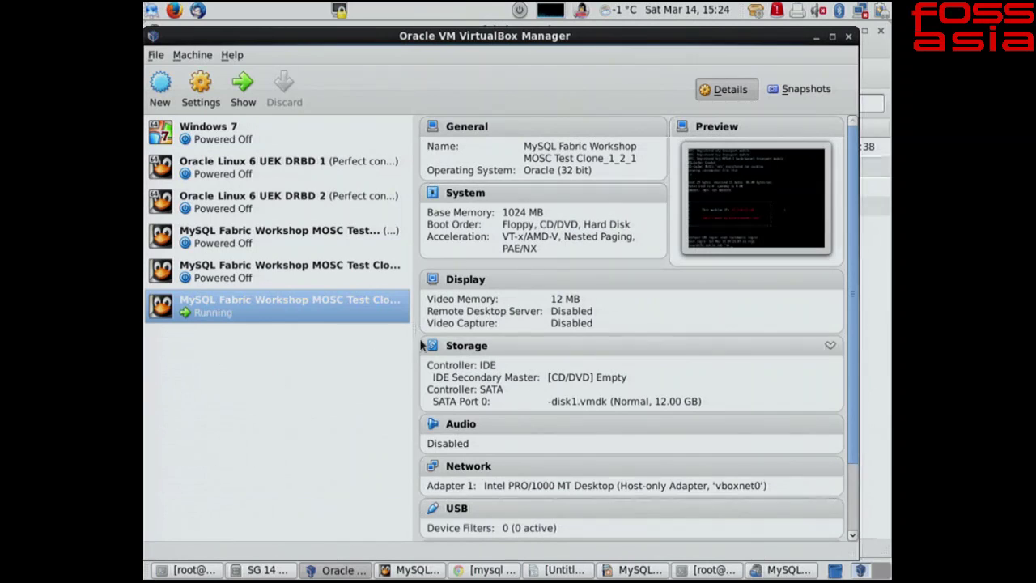
{"action": "right_click", "coordinate": [268, 302]}
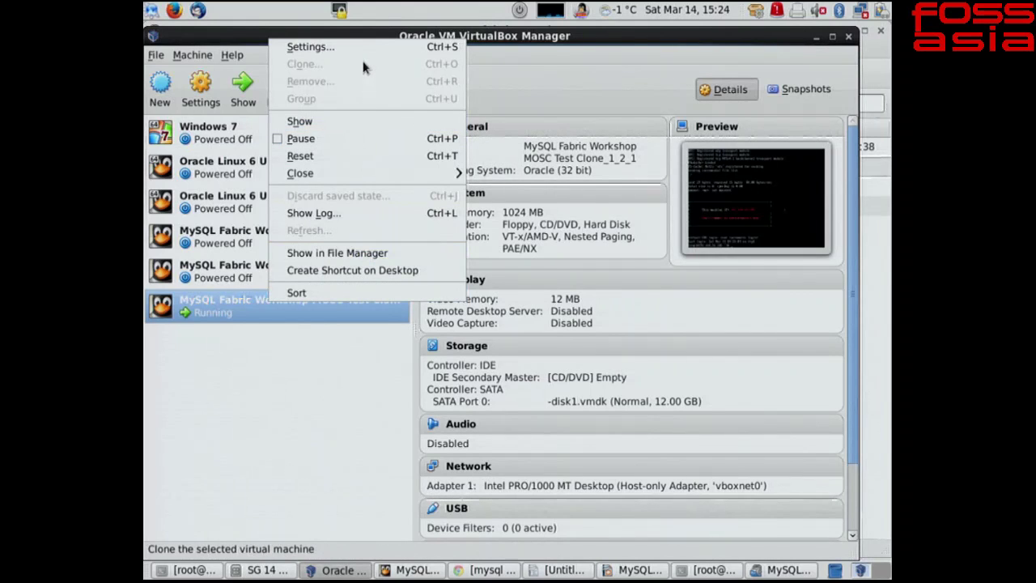
{"action": "key", "text": "Escape"}
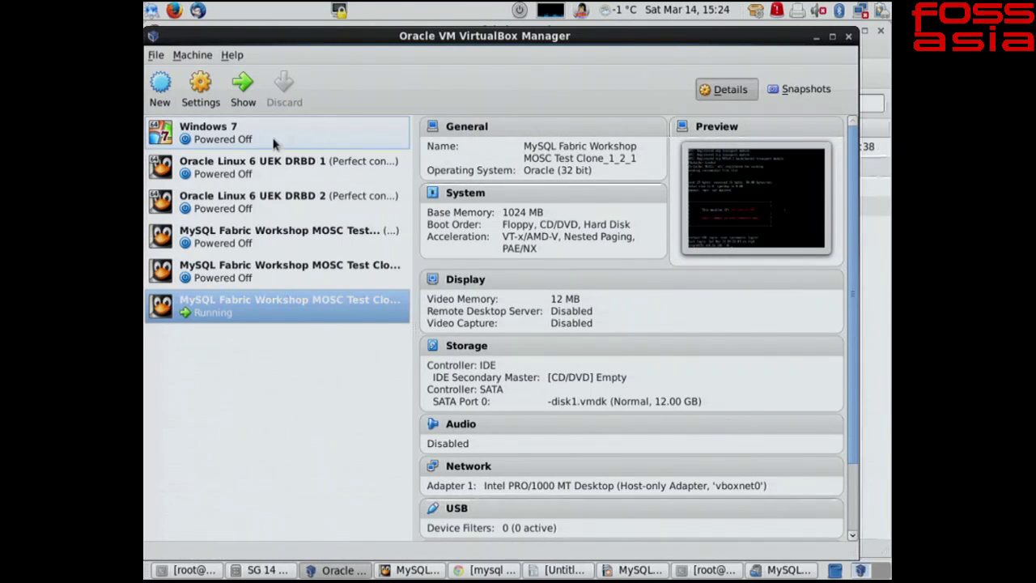
{"action": "right_click", "coordinate": [297, 306]}
{"action": "left_click", "coordinate": [286, 419]}
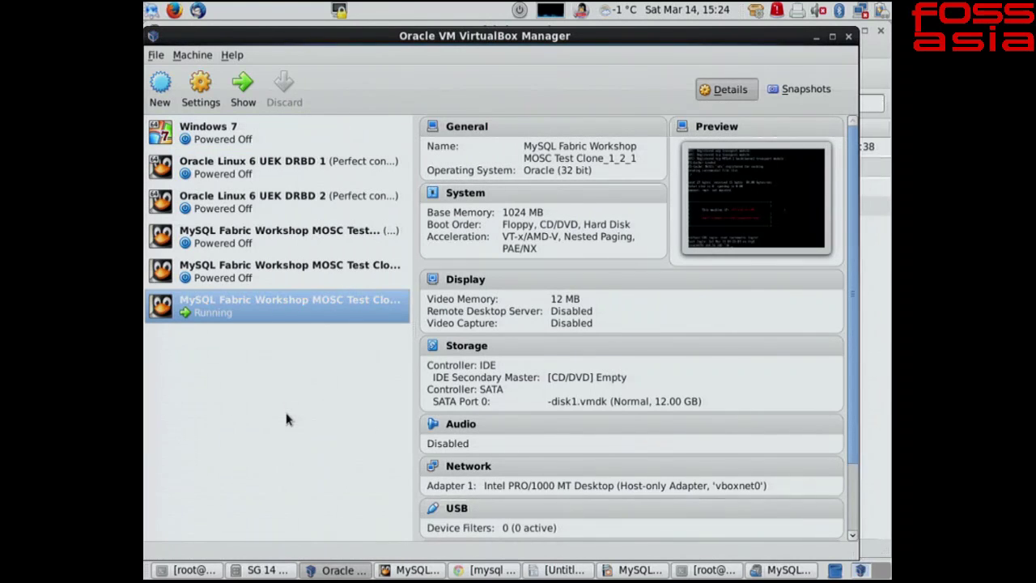
{"action": "left_click", "coordinate": [309, 267]}
{"action": "right_click", "coordinate": [309, 271]}
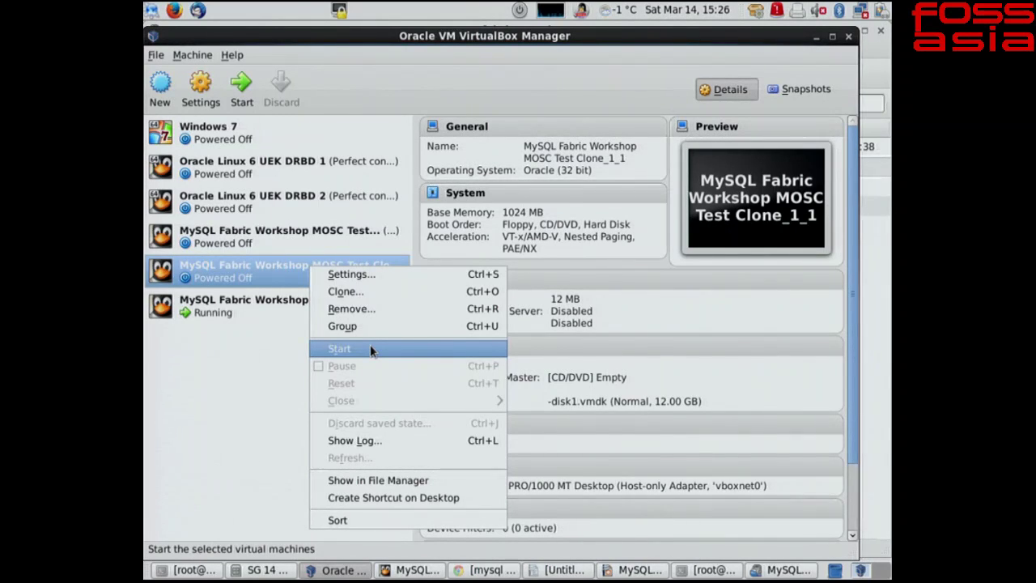
{"action": "left_click", "coordinate": [231, 360]}
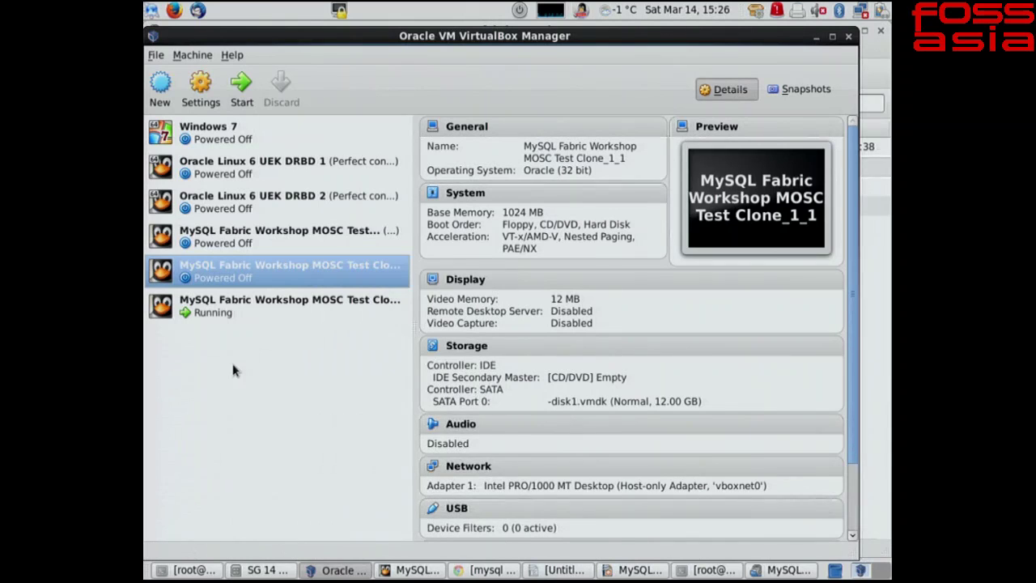
Switch to the MySQL Fabric Golden Pitch presentation in Impress and close the Tasks pane to enlarge the slide
{"action": "key", "text": "alt+Tab"}
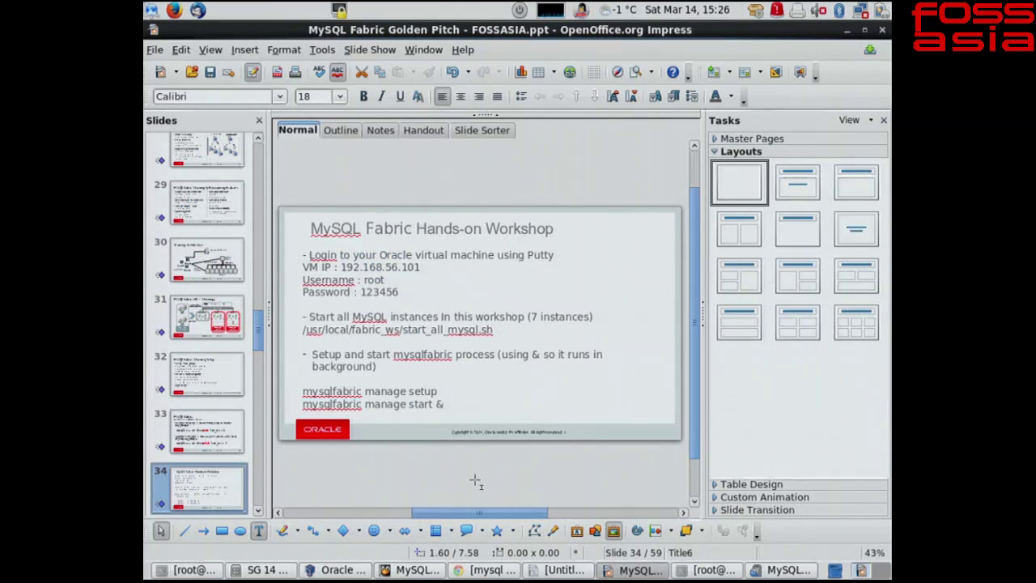
{"action": "left_click", "coordinate": [883, 119]}
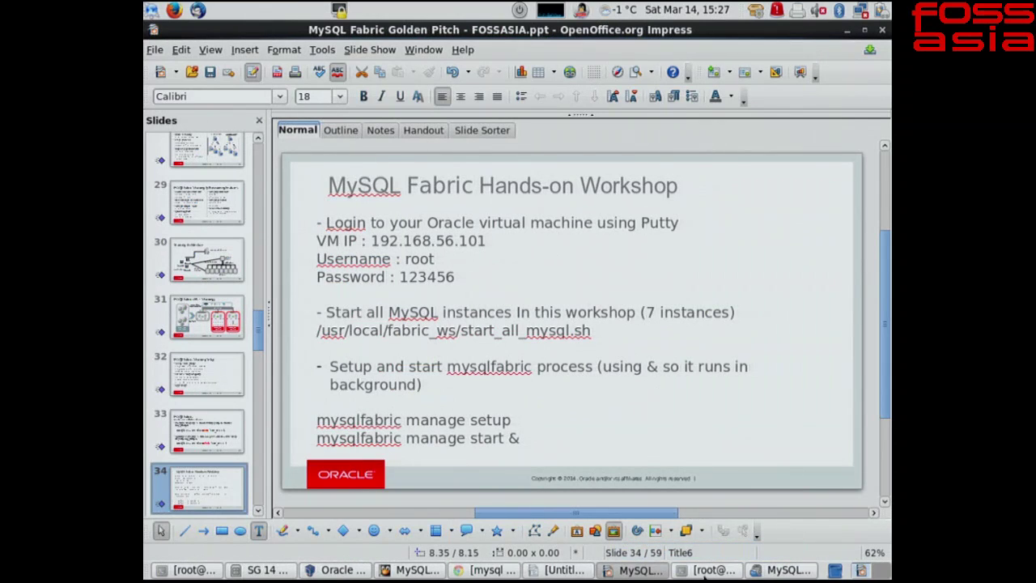
Bring up the fabric_ws terminal, minimize the untitled Writer document, and add three empty prompt lines in the terminal
{"action": "left_click", "coordinate": [710, 569]}
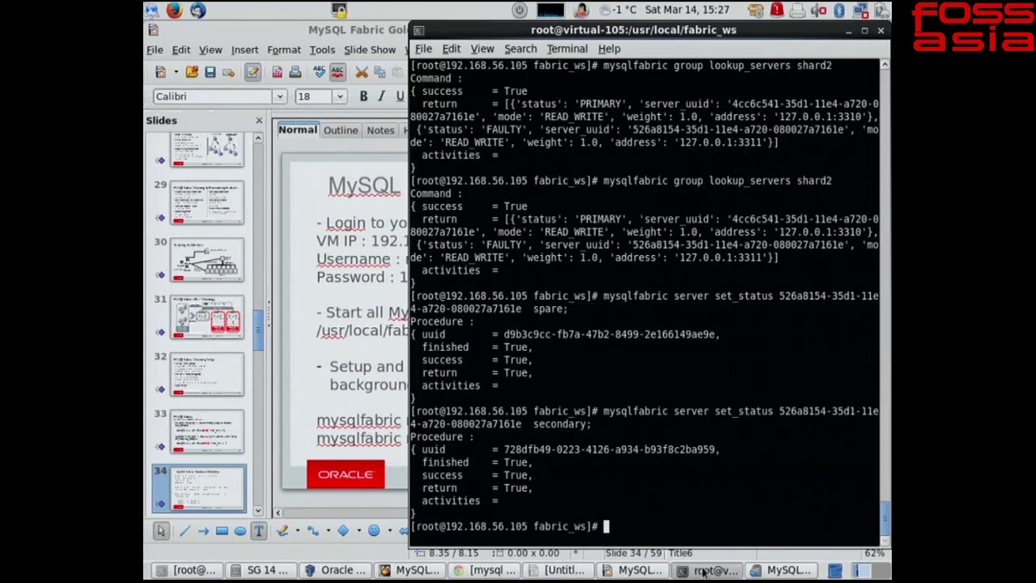
{"action": "left_click", "coordinate": [577, 571]}
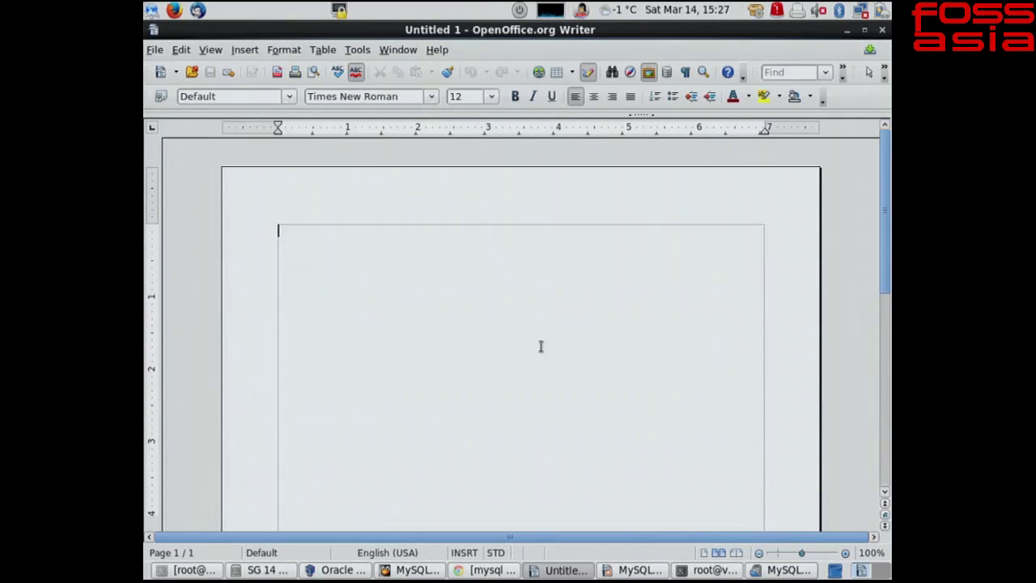
{"action": "left_click", "coordinate": [848, 30]}
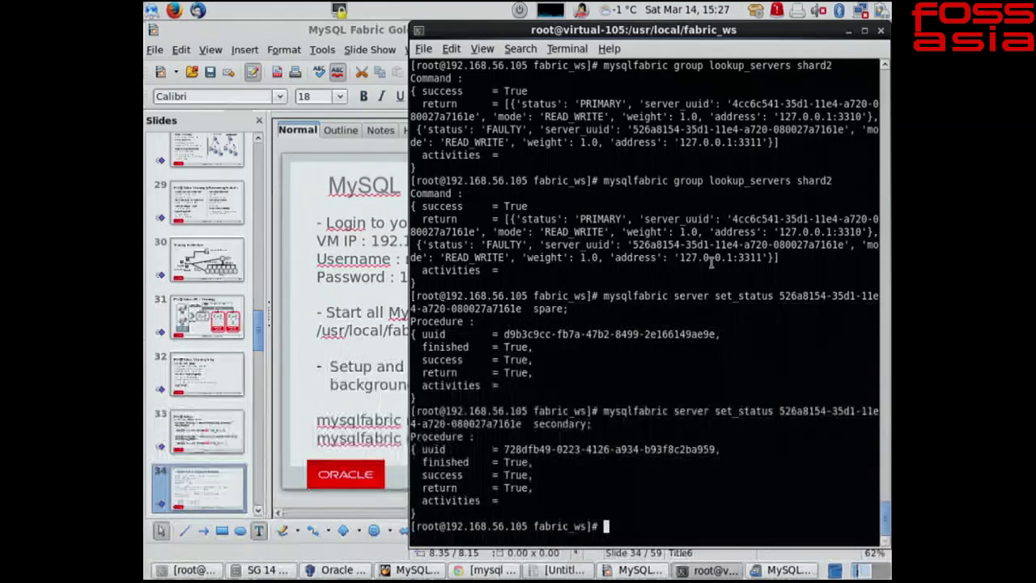
{"action": "key", "text": "Return"}
{"action": "key", "text": "Return"}
{"action": "key", "text": "Return"}
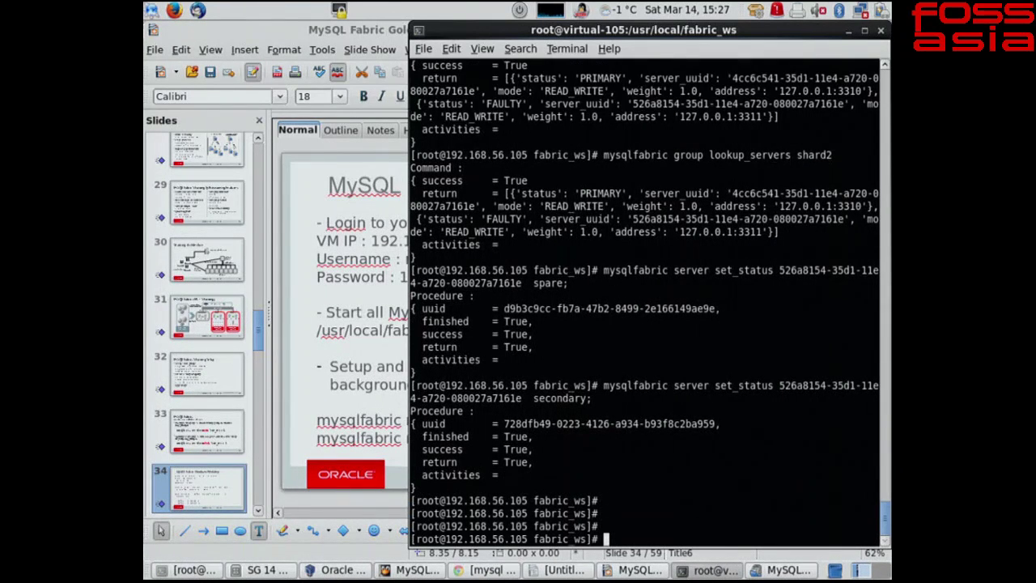
Return to the Impress presentation and bring the thumbnails of slides 35 and 36 into view
{"action": "left_click", "coordinate": [296, 247]}
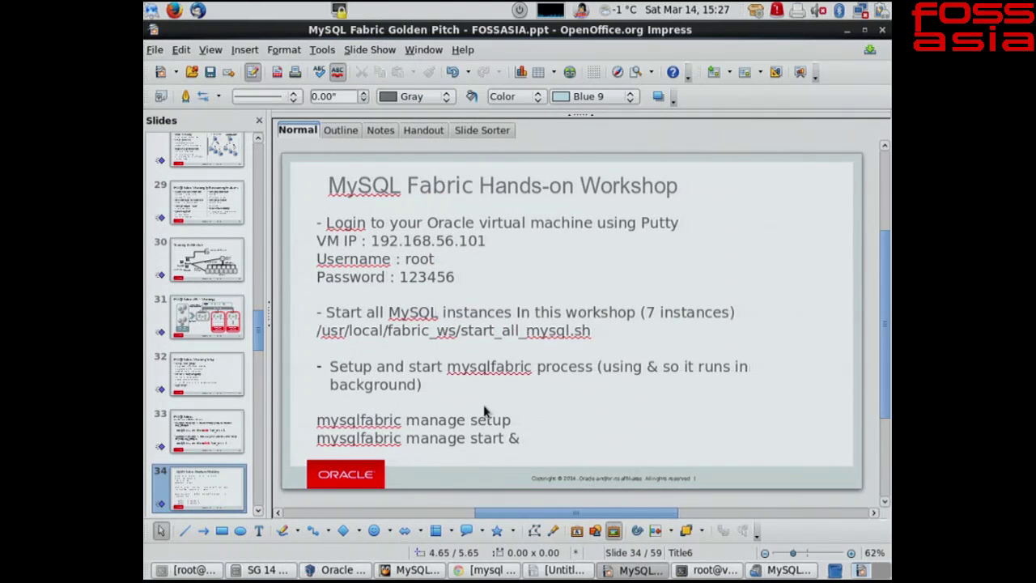
{"action": "left_click_drag", "start_coordinate": [262, 331], "coordinate": [262, 344]}
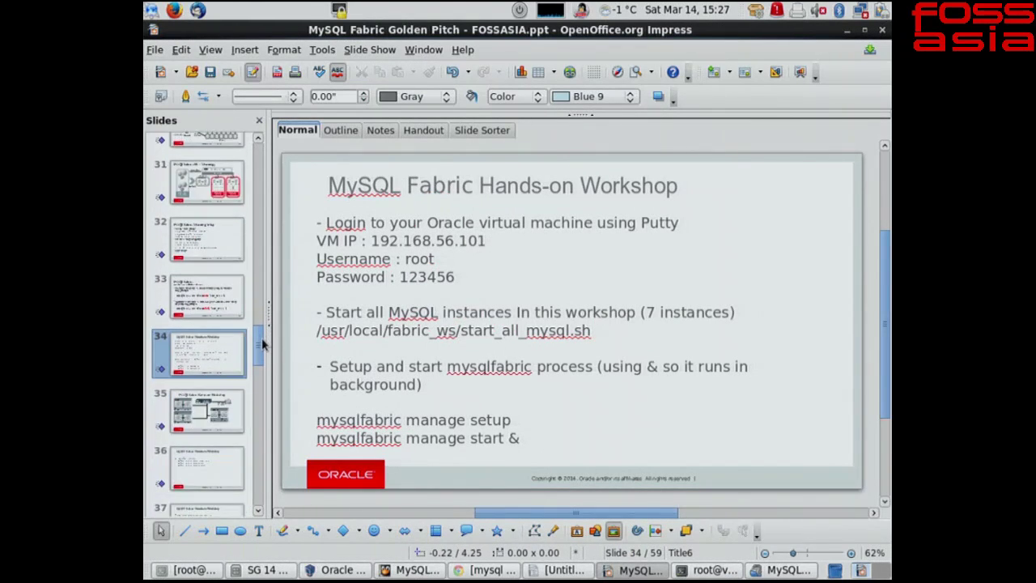